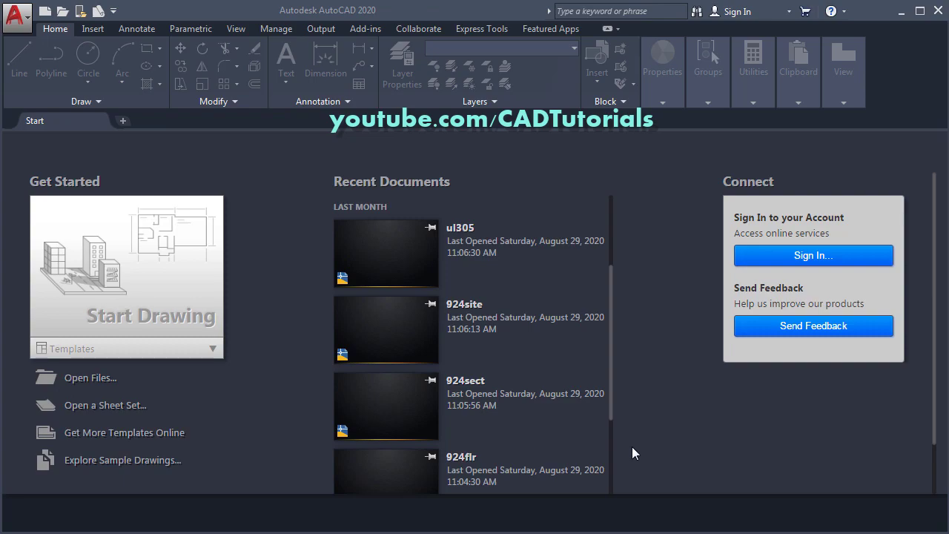
- Create a new drawing from the acad.dwt template in the Start tab's Templates list
{"action": "left_click", "coordinate": [213, 350]}
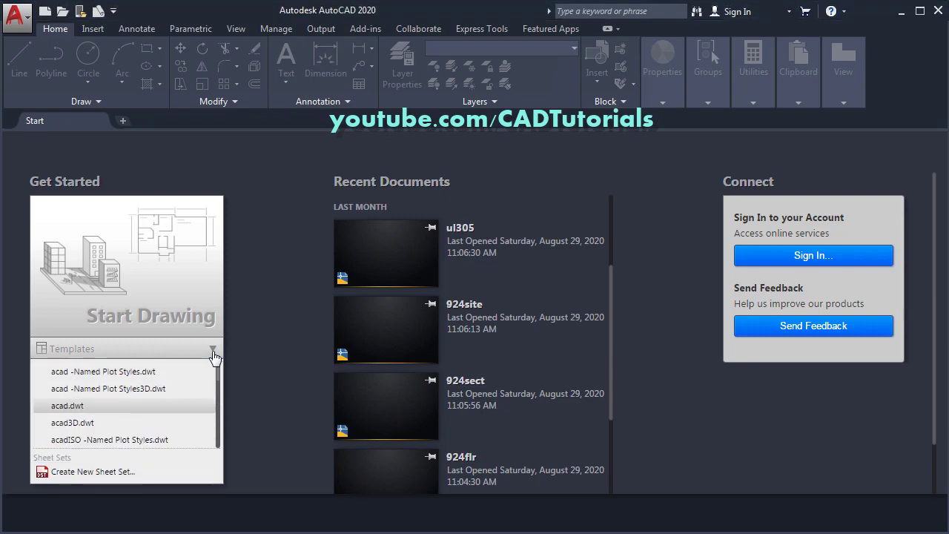
{"action": "left_click", "coordinate": [88, 407]}
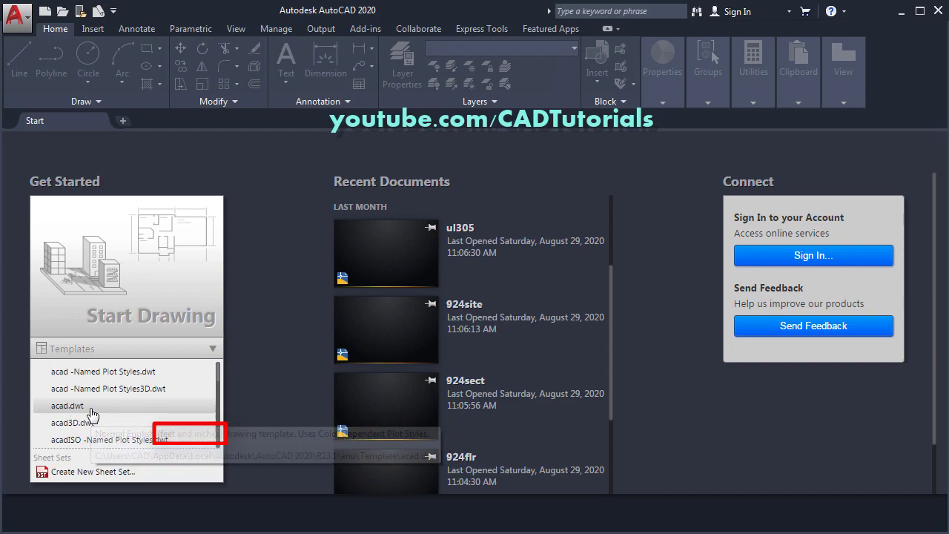
- Use UN to set the Drawing Units length type to Engineering, keeping 0'-0.0000" precision
{"action": "type", "text": "U"}
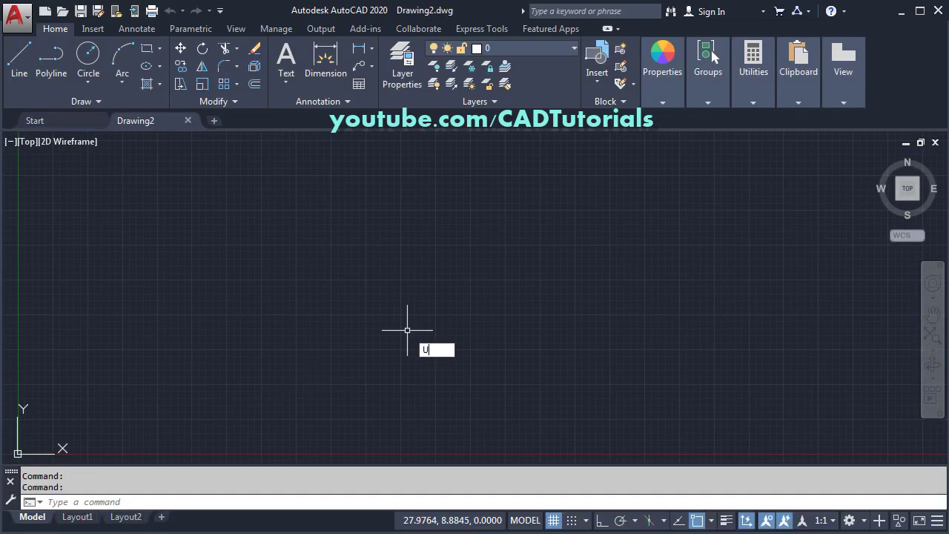
{"action": "type", "text": "N"}
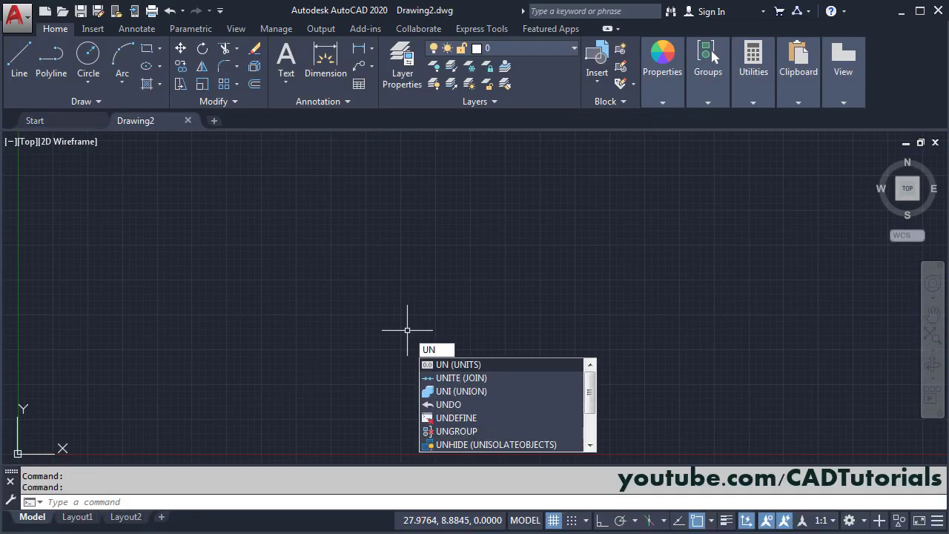
{"action": "key", "text": "Return"}
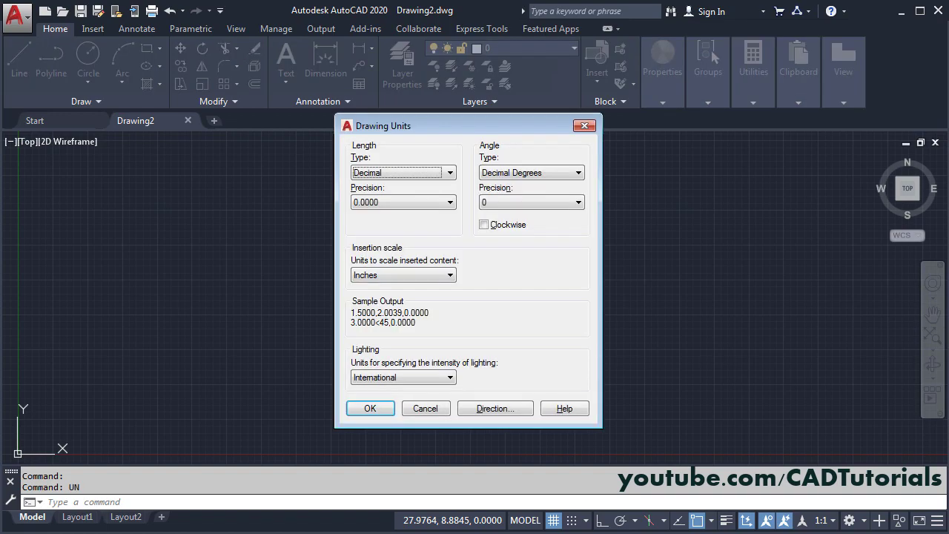
{"action": "left_click", "coordinate": [449, 174]}
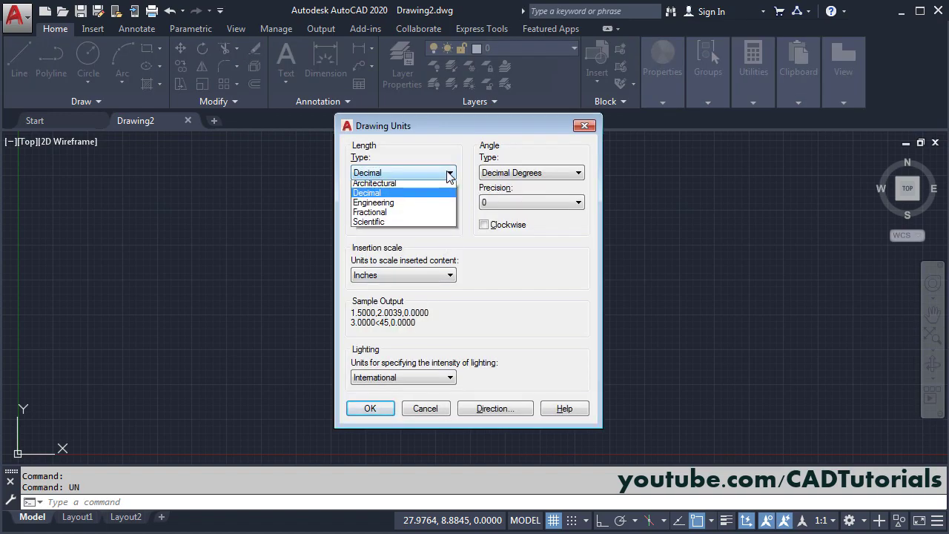
{"action": "left_click", "coordinate": [391, 206]}
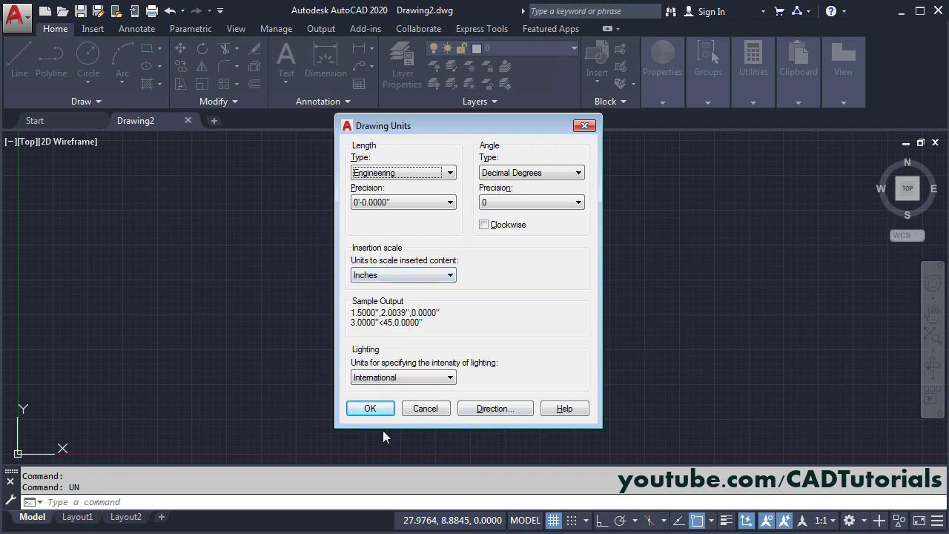
{"action": "left_click", "coordinate": [375, 410]}
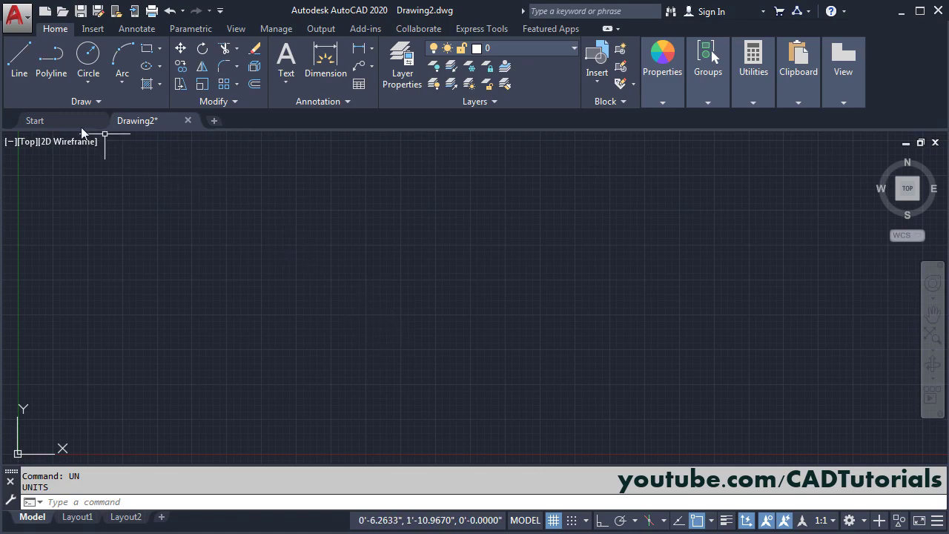
- Draw a horizontal line 20 units long with Ortho turned on
{"action": "left_click", "coordinate": [20, 78]}
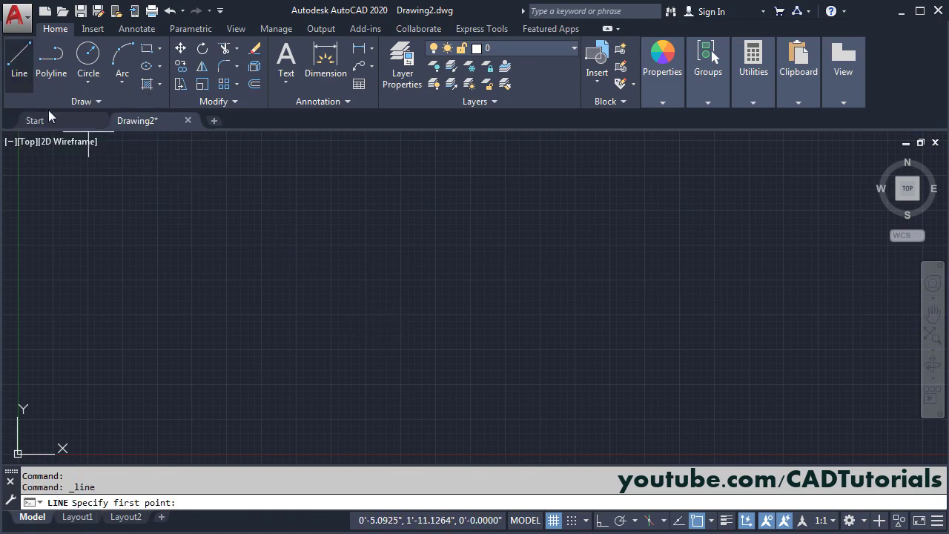
{"action": "left_click", "coordinate": [256, 242]}
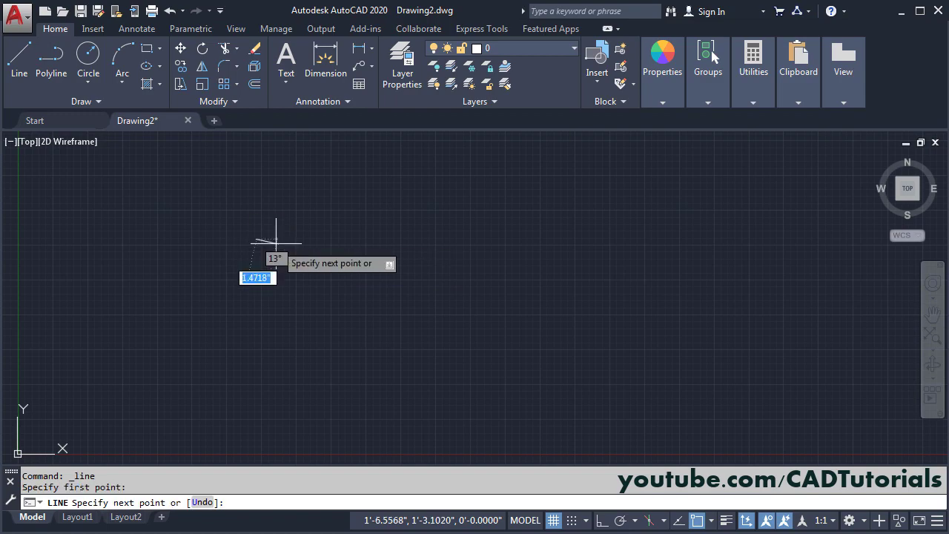
{"action": "left_click", "coordinate": [600, 522]}
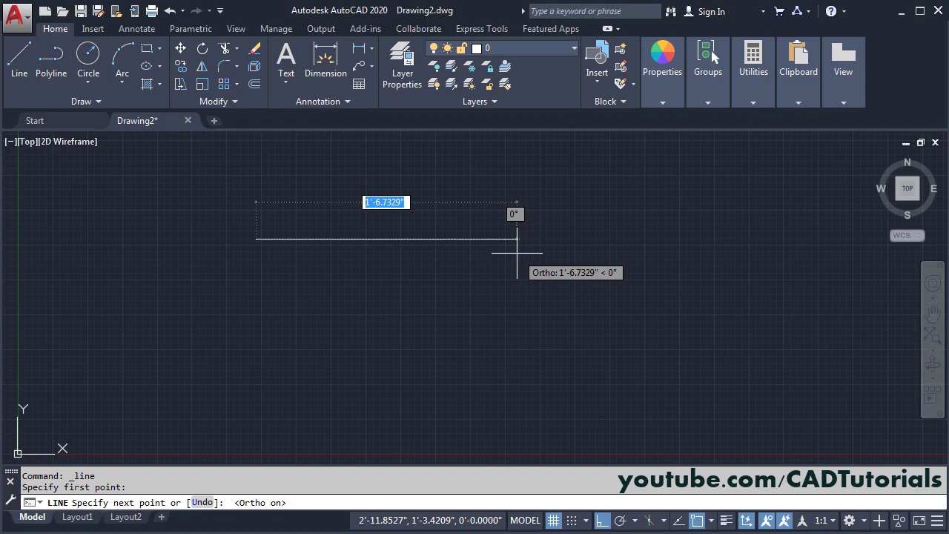
{"action": "type", "text": "20"}
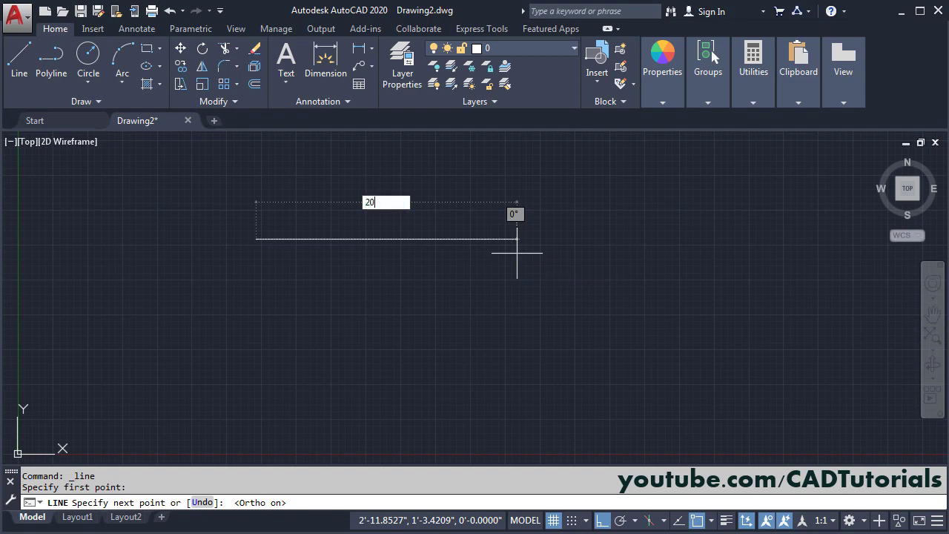
{"action": "key", "text": "Return"}
{"action": "key", "text": "Return"}
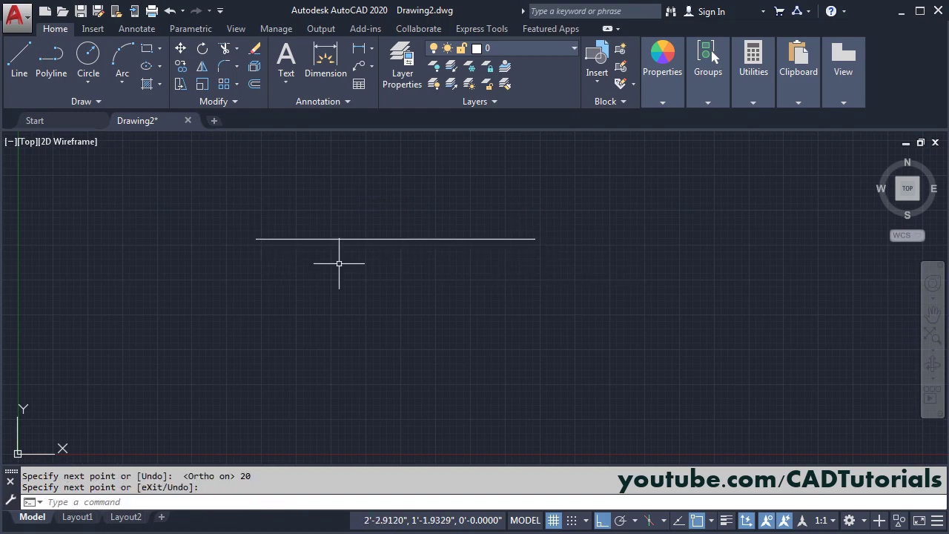
- Measure the new line with DIST from its left endpoint, confirming 1'-8.0000"
{"action": "type", "text": "DI"}
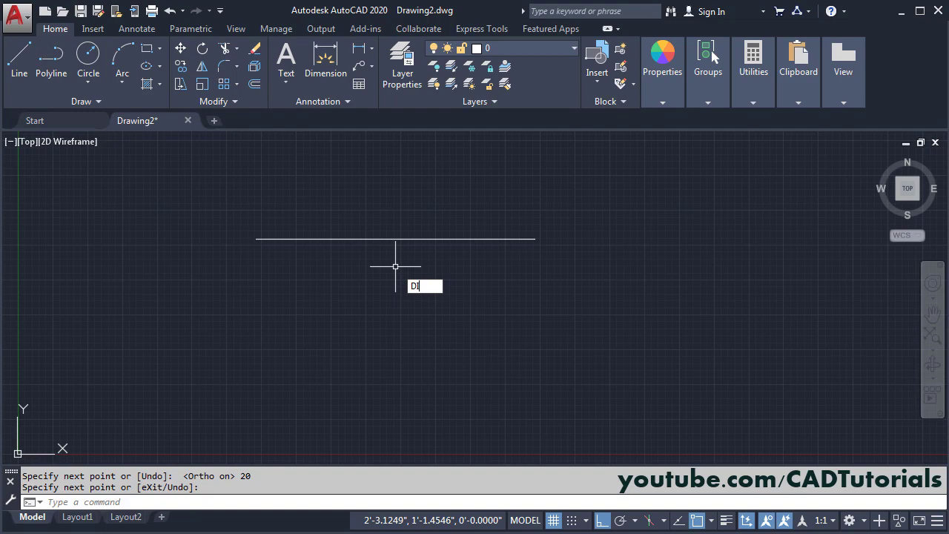
{"action": "key", "text": "Return"}
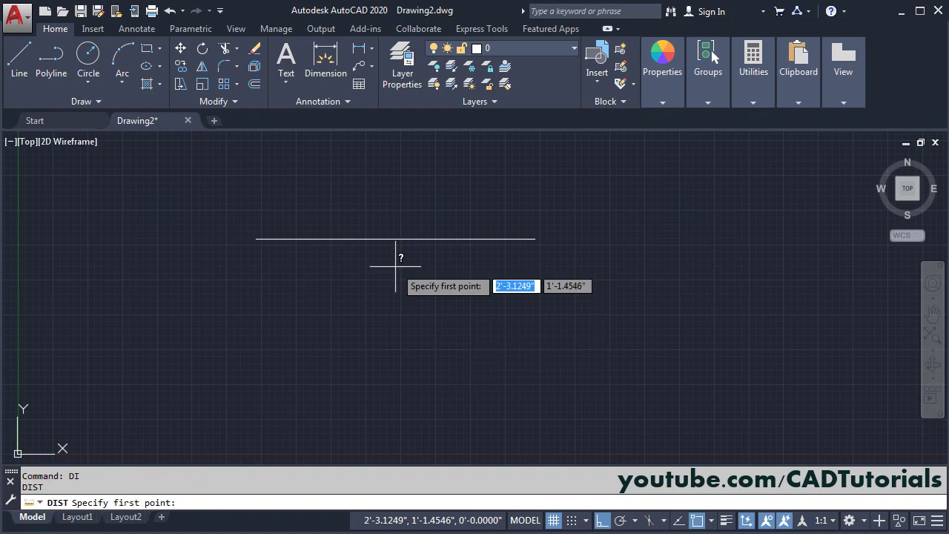
{"action": "left_click", "coordinate": [256, 238]}
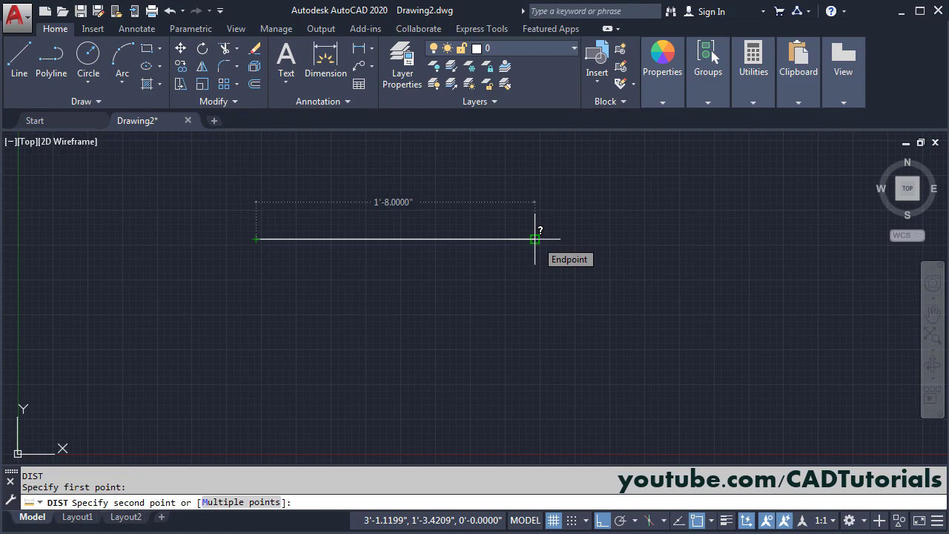
{"action": "key", "text": "Escape"}
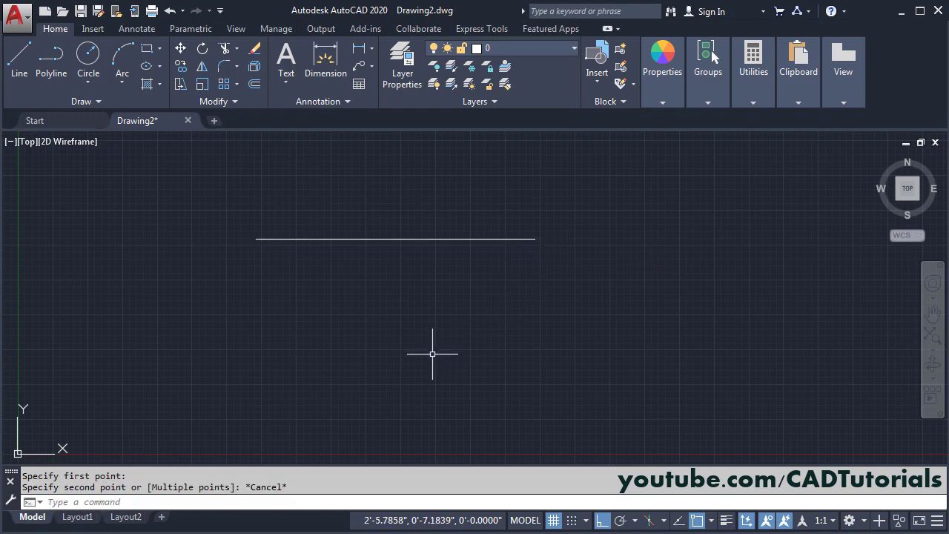
- Pan the view and set the UCS icon to sit at the lower-left corner
{"action": "middle_click_drag", "start_coordinate": [434, 354], "coordinate": [432, 310]}
{"action": "type", "text": "ucsicon"}
{"action": "key", "text": "Return"}
{"action": "type", "text": "n"}
{"action": "key", "text": "Return"}
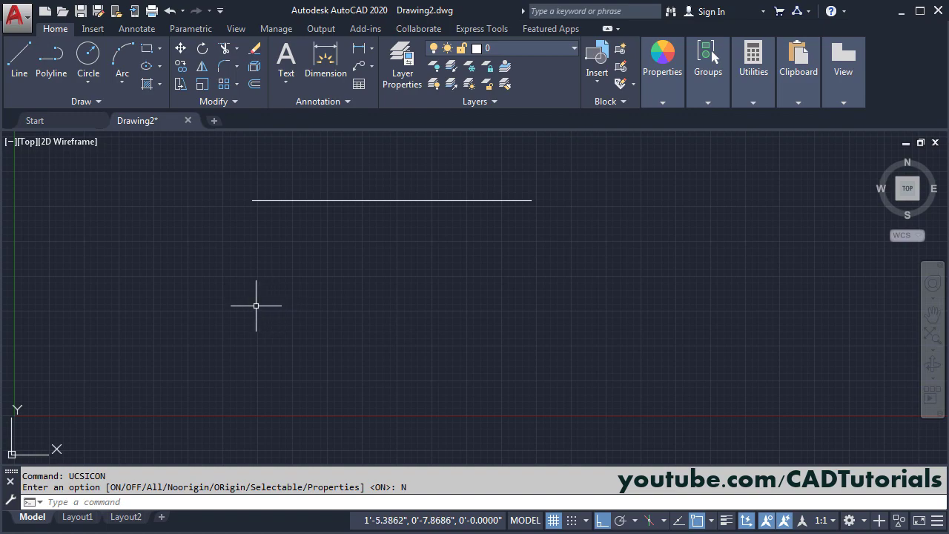
- Draw a horizontal line 1'6 long below the first line
{"action": "left_click", "coordinate": [24, 74]}
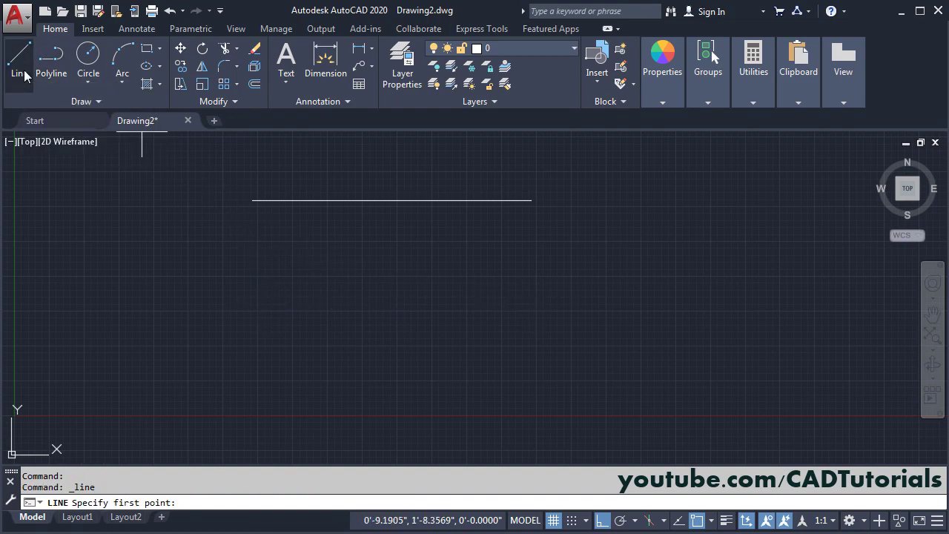
{"action": "left_click", "coordinate": [252, 304]}
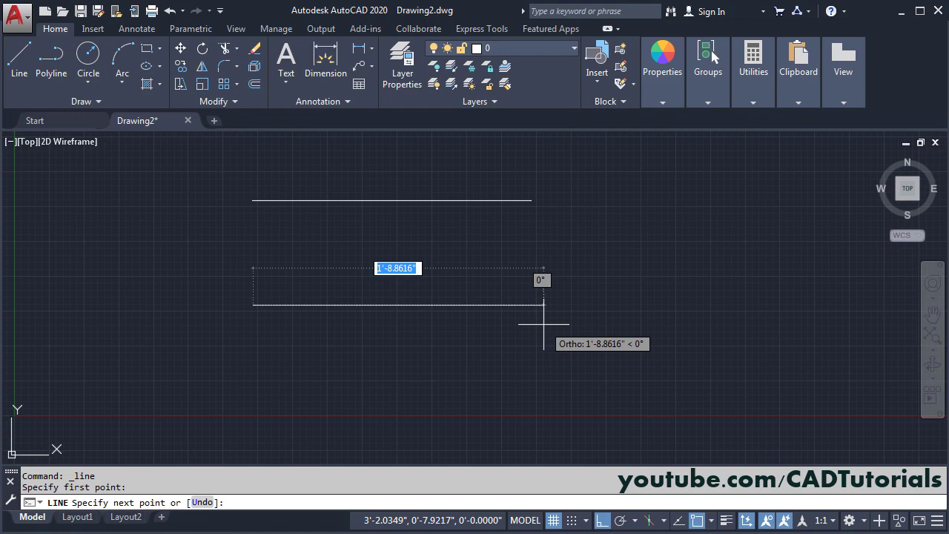
{"action": "type", "text": "1"}
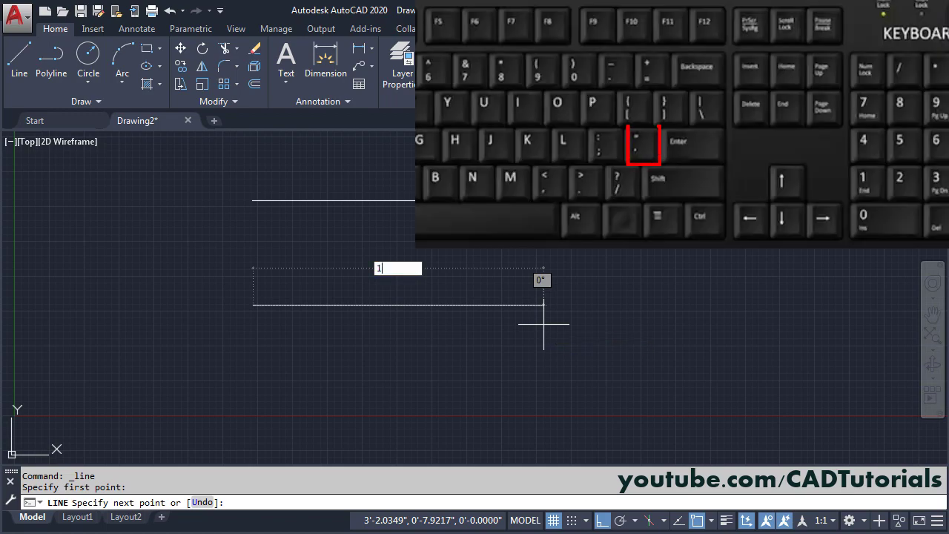
{"action": "type", "text": "'"}
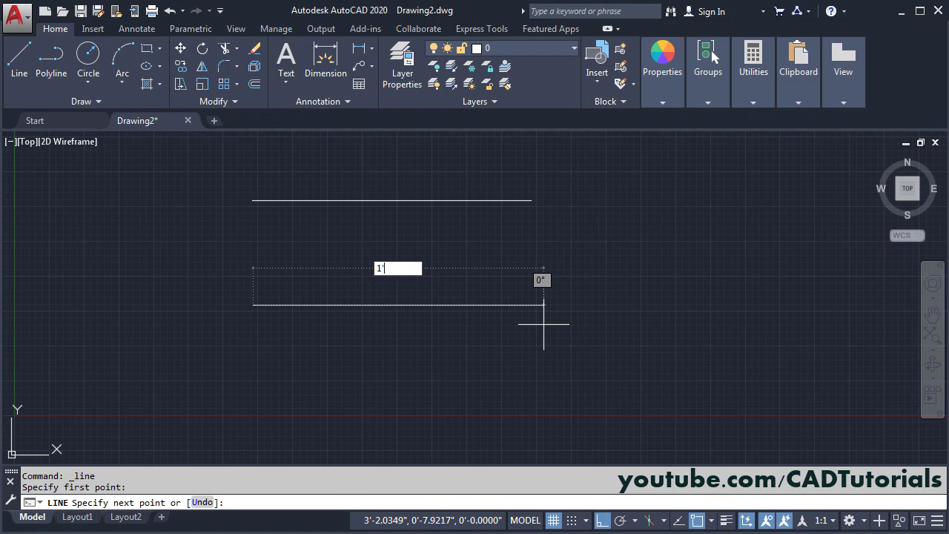
{"action": "type", "text": "6"}
{"action": "key", "text": "Return"}
{"action": "key", "text": "Return"}
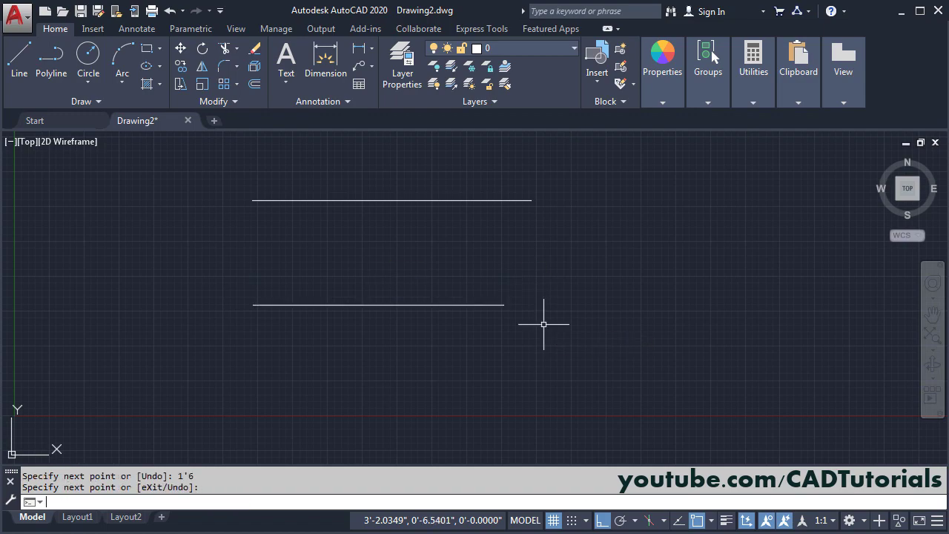
- Start DIST on the lower line's left endpoint, then cancel and pan slightly
{"action": "type", "text": "DI"}
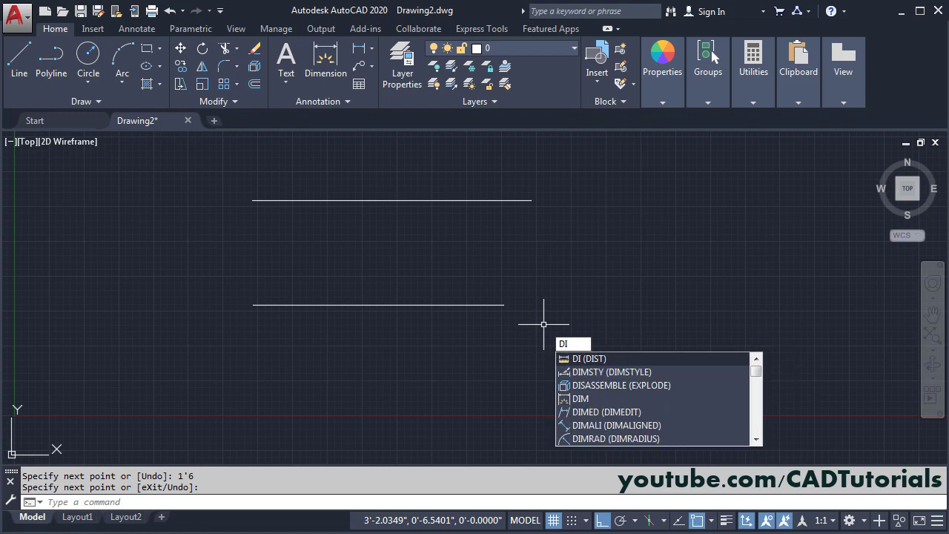
{"action": "key", "text": "Return"}
{"action": "left_click", "coordinate": [253, 304]}
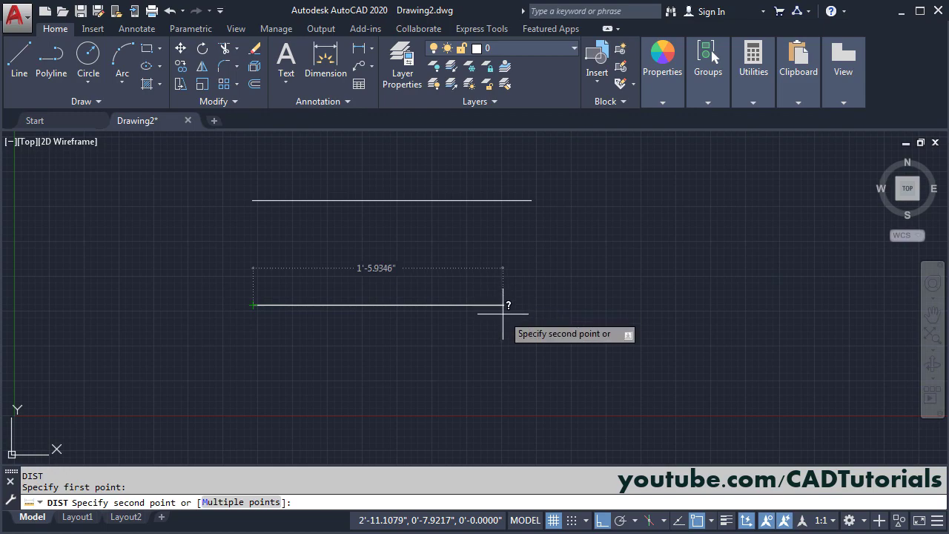
{"action": "key", "text": "Escape"}
{"action": "middle_click_drag", "start_coordinate": [502, 377], "coordinate": [491, 347]}
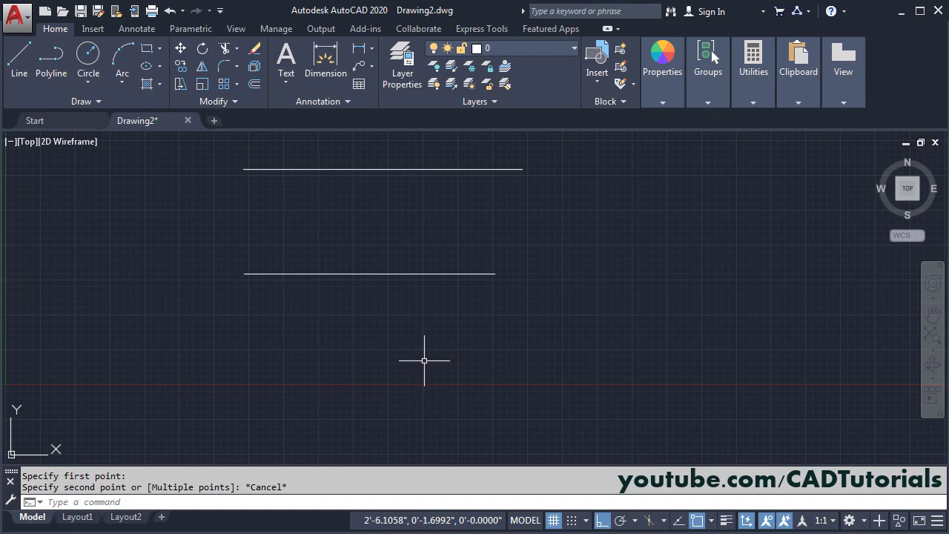
- Use UN to choose Architectural length units, keeping 0'-0 1/16" precision
{"action": "type", "text": "UN"}
{"action": "key", "text": "Return"}
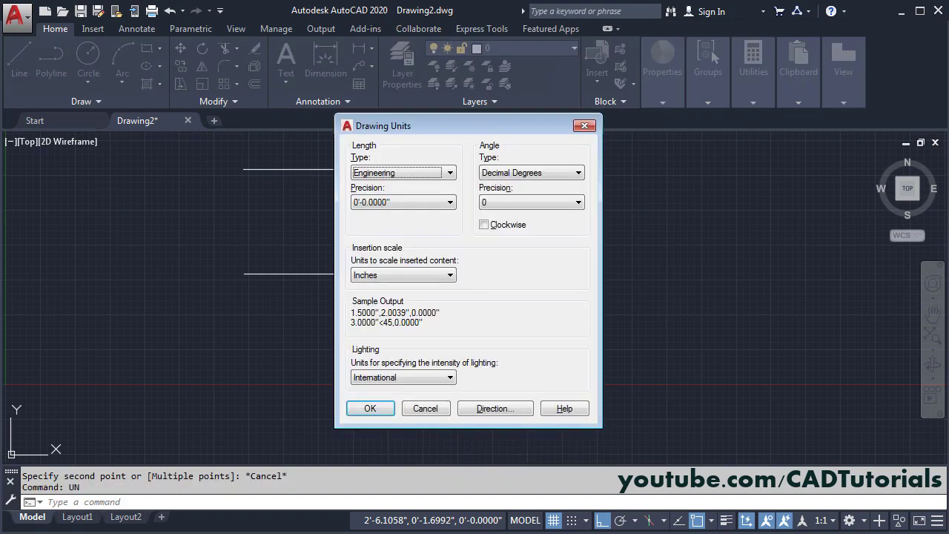
{"action": "left_click", "coordinate": [450, 173]}
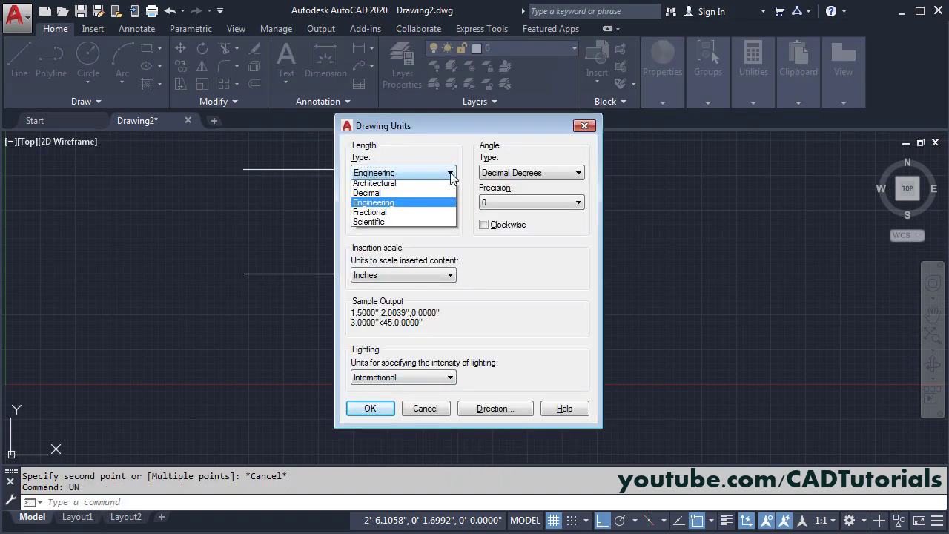
{"action": "left_click", "coordinate": [400, 185]}
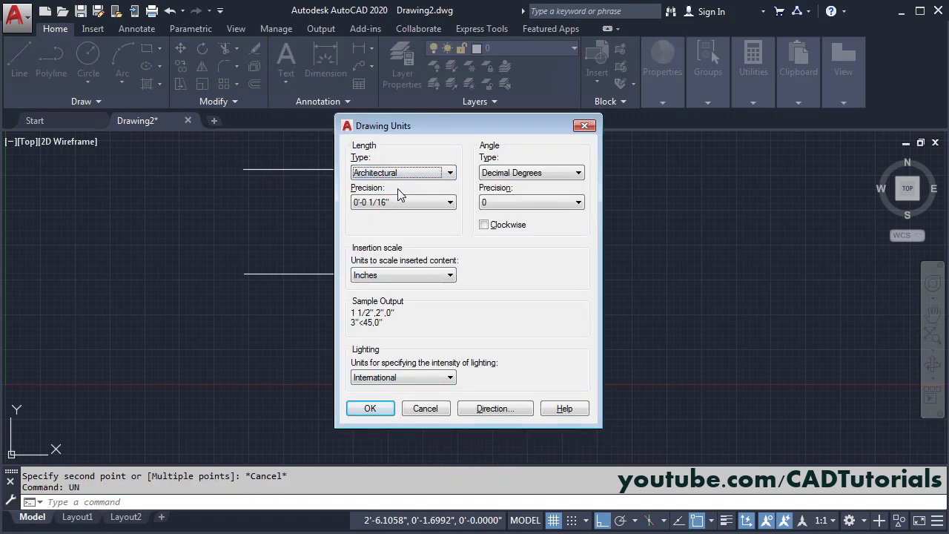
{"action": "left_click", "coordinate": [450, 203]}
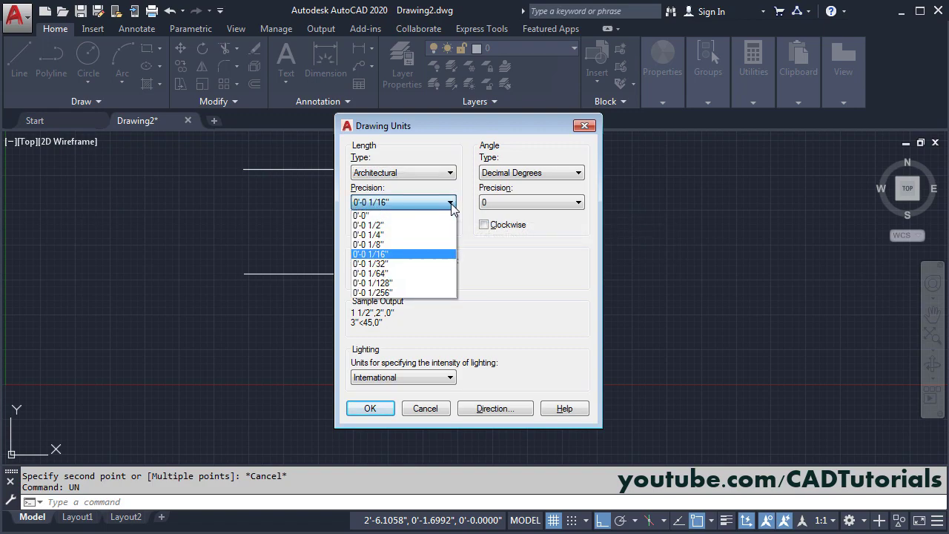
{"action": "left_click", "coordinate": [450, 203]}
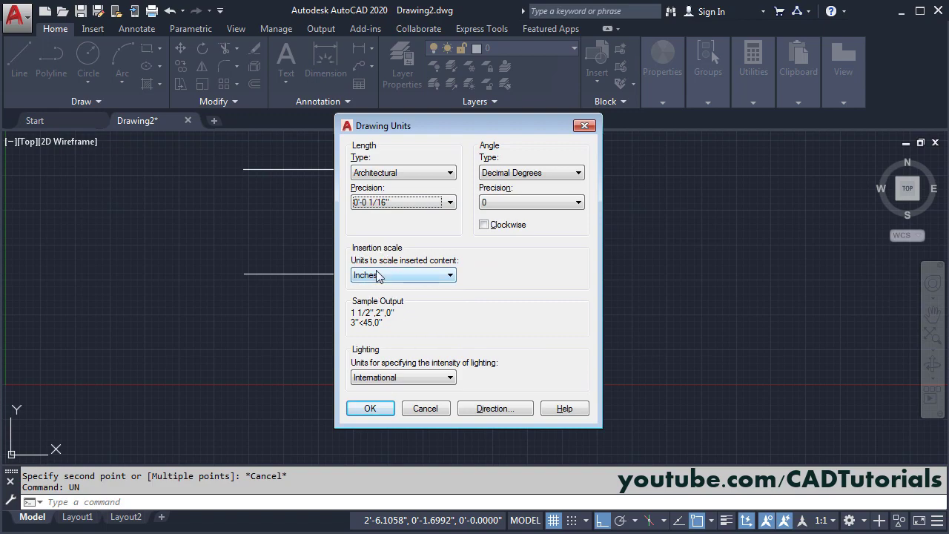
{"action": "left_click", "coordinate": [372, 409]}
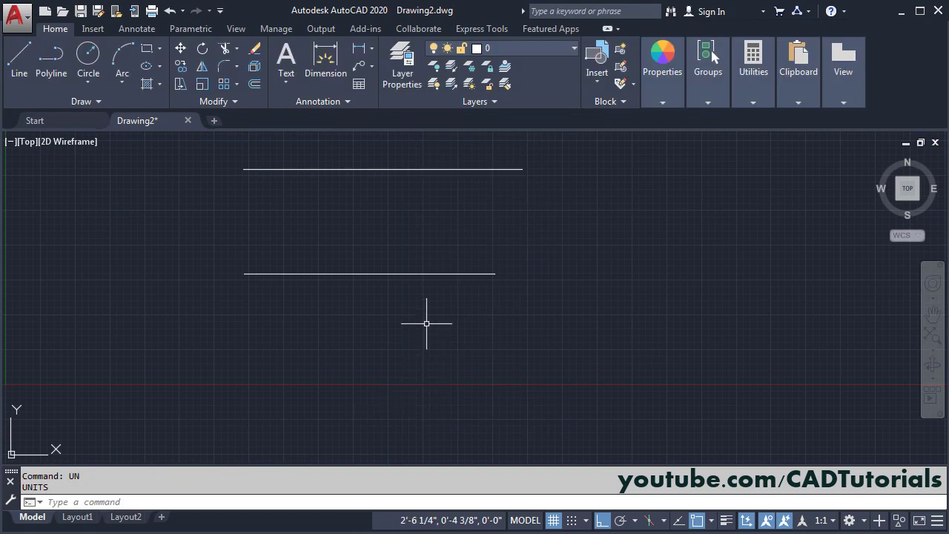
- Draw a third horizontal line 1'1-1/2 long below the others
{"action": "left_click", "coordinate": [19, 75]}
{"action": "left_click", "coordinate": [252, 374]}
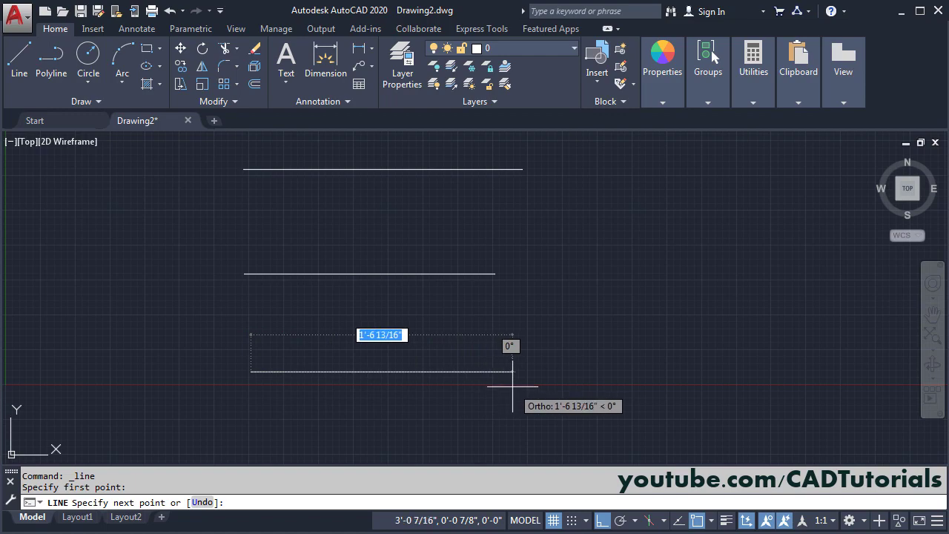
{"action": "type", "text": "1"}
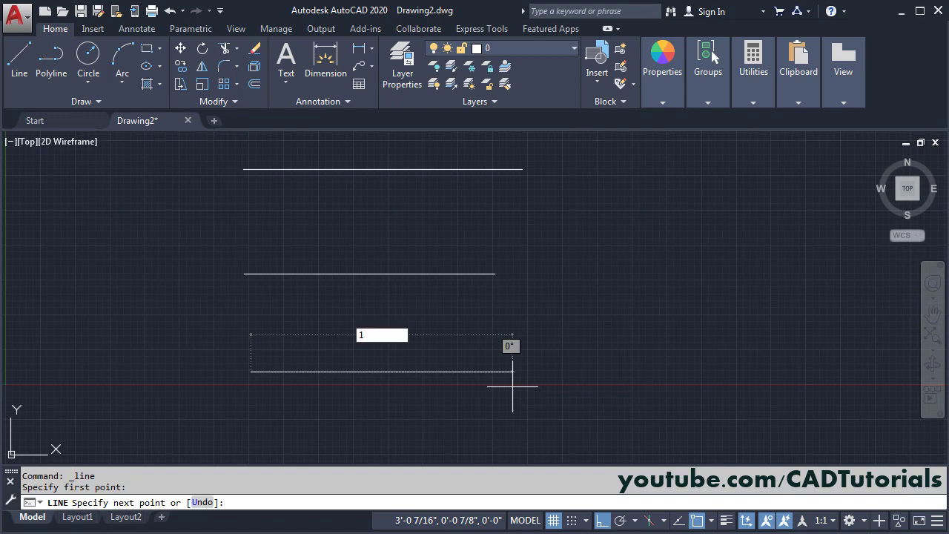
{"action": "type", "text": "'1-1/2"}
{"action": "key", "text": "Return"}
{"action": "key", "text": "Return"}
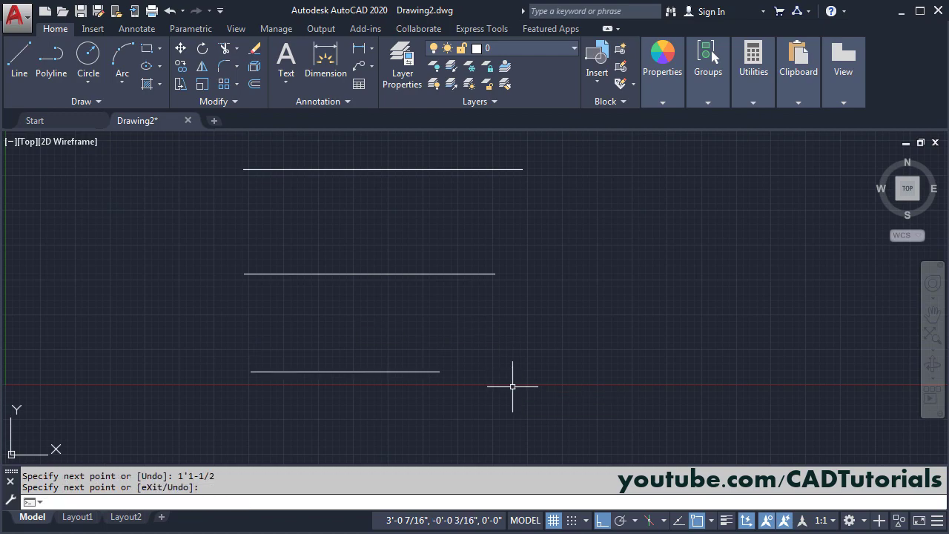
- Measure the bottom line end to end with DIST, reading 1'-1 1/2"
{"action": "type", "text": "DI"}
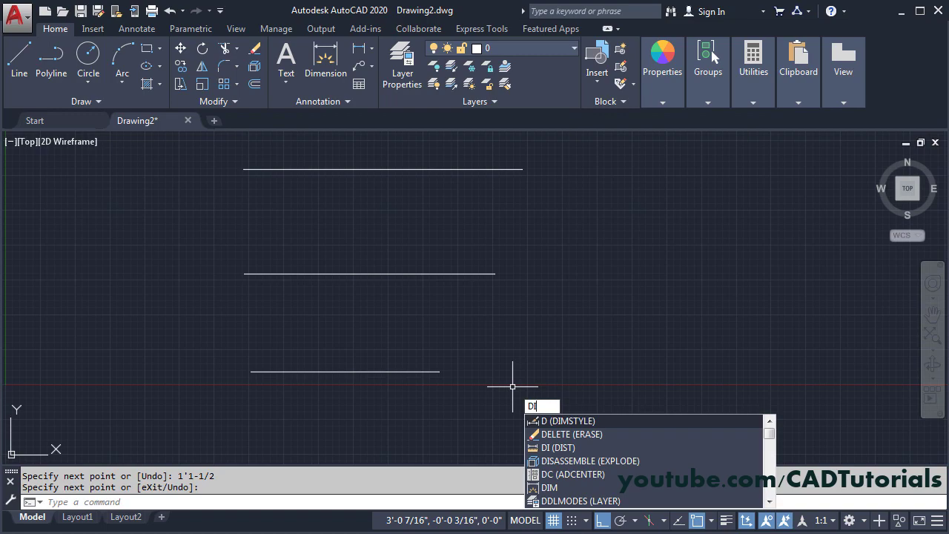
{"action": "key", "text": "Return"}
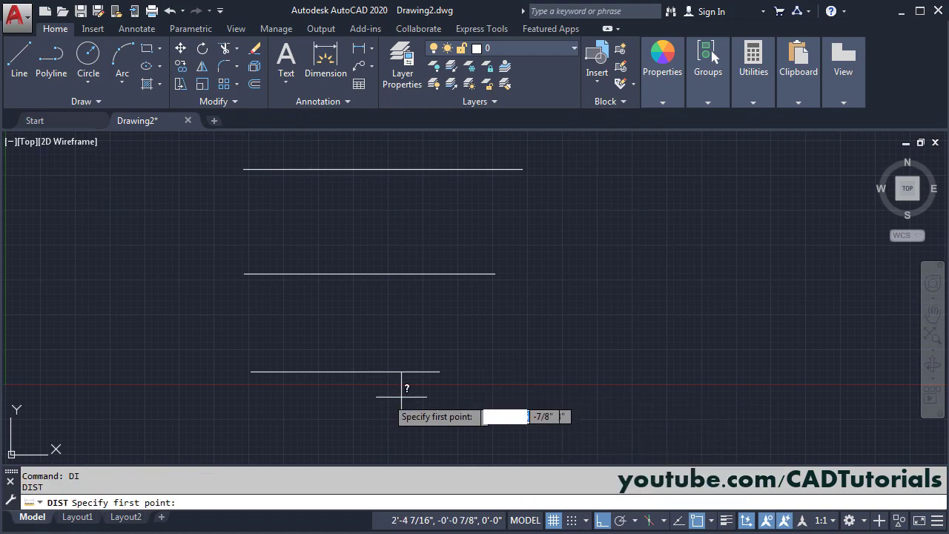
{"action": "left_click", "coordinate": [250, 372]}
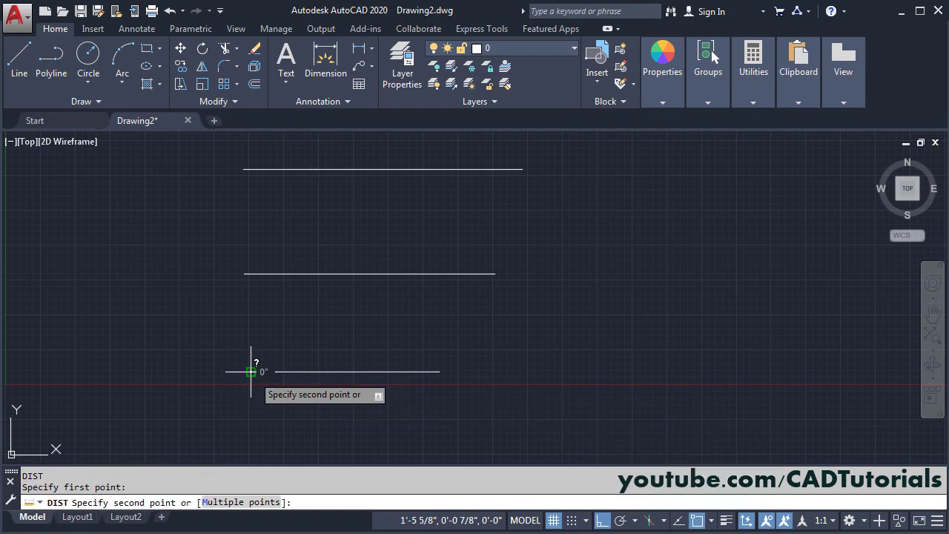
{"action": "left_click", "coordinate": [440, 371]}
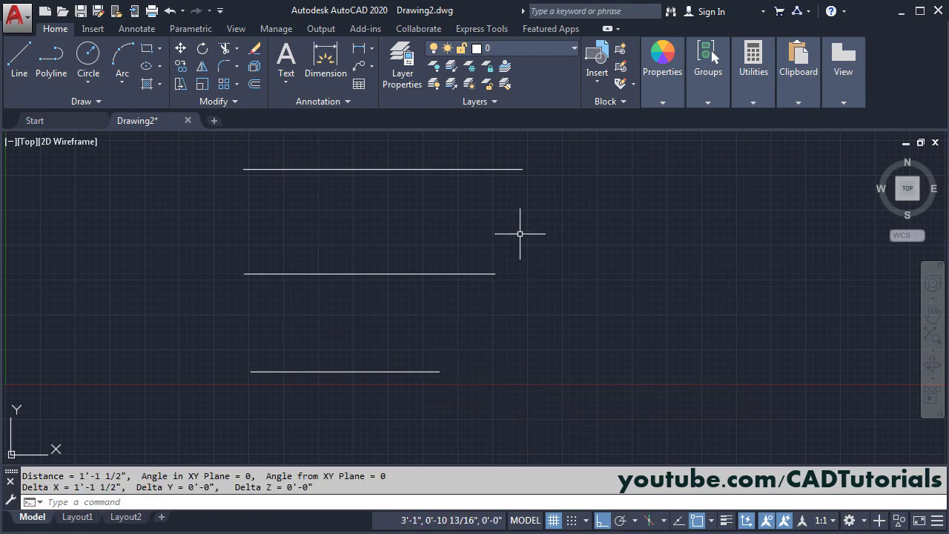